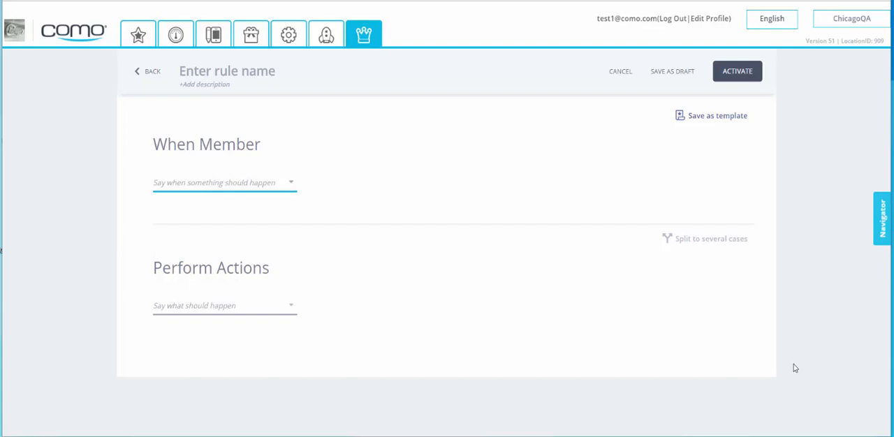
- Name the rule "Purchase Rule" and have it trigger when a member makes a purchase
click(198, 68)
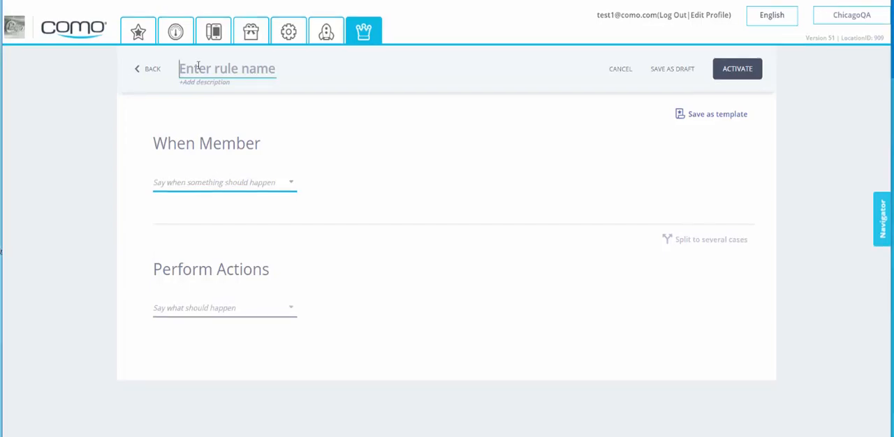
text(Purchase Rule)
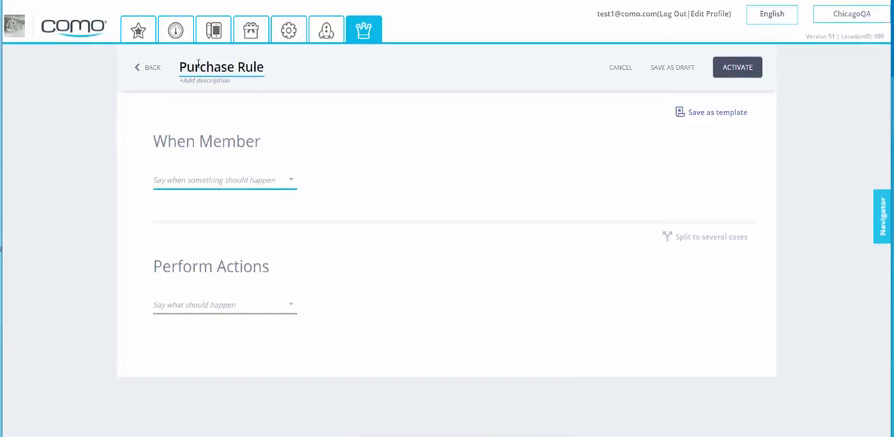
click(188, 183)
click(193, 201)
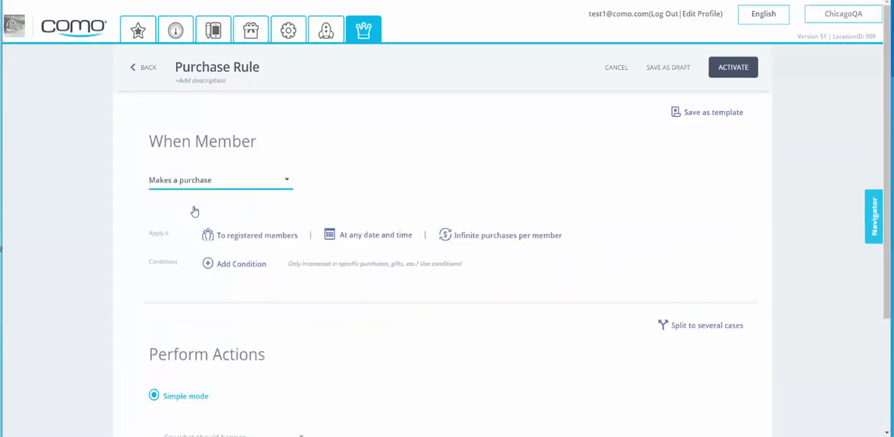
- Add a condition requiring the shopping cart to contain at least 1 of the selected items
click(231, 271)
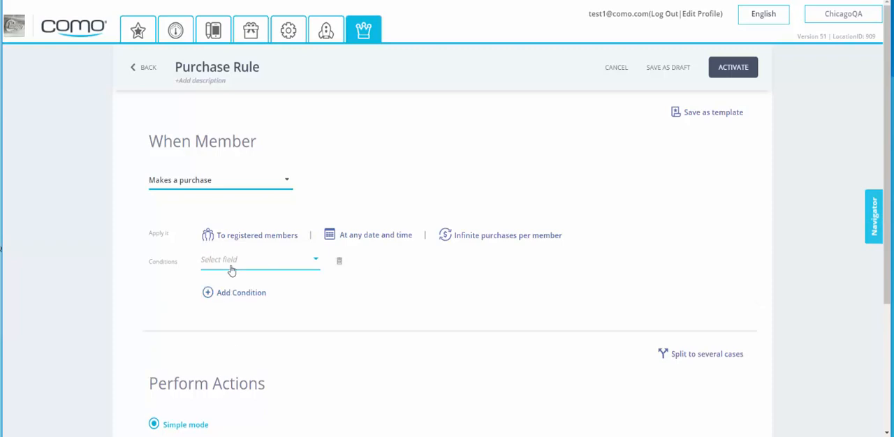
click(236, 267)
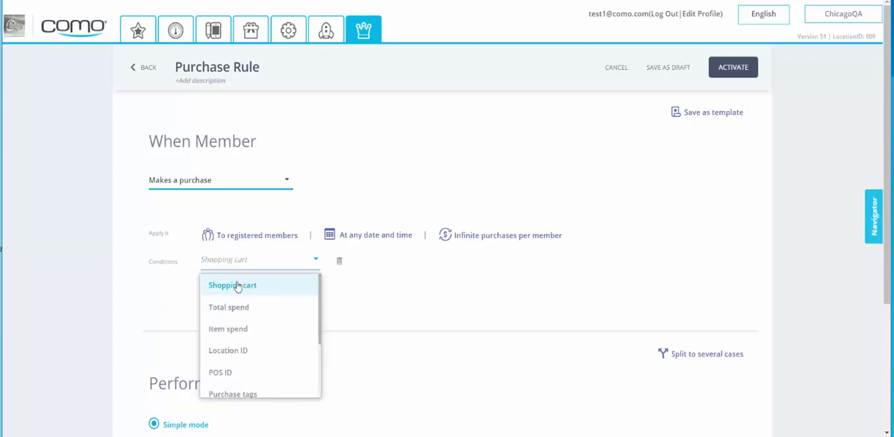
click(237, 286)
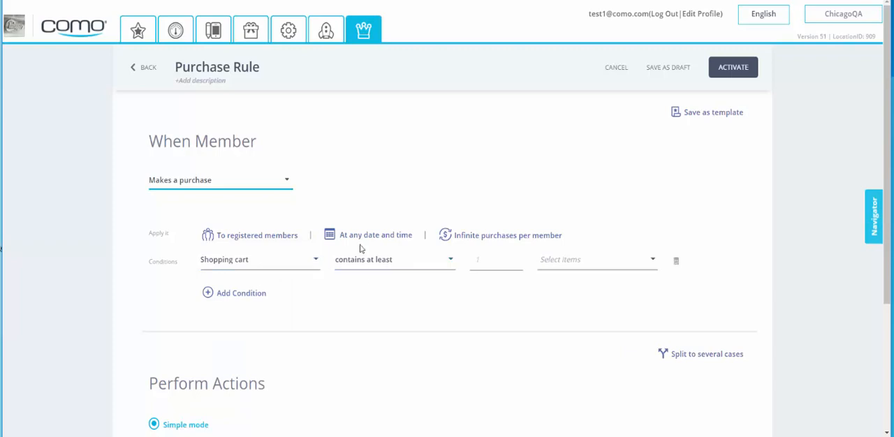
click(488, 246)
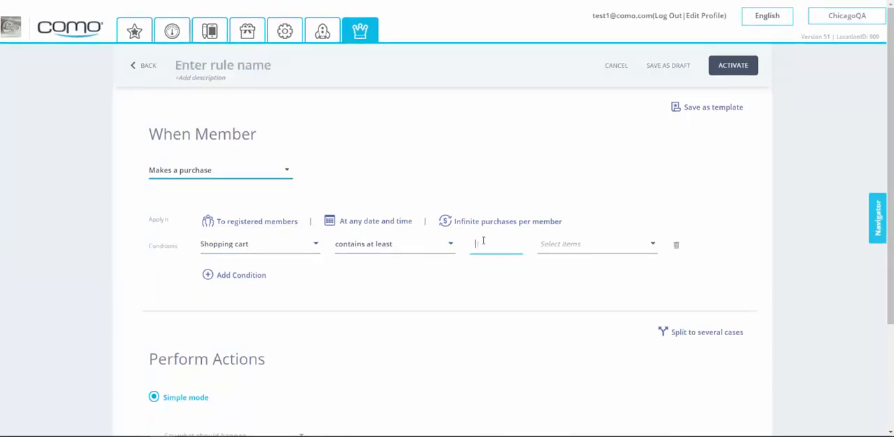
text(1)
- List item codes 555, 666 and 777 as the items for the shopping cart condition
click(580, 245)
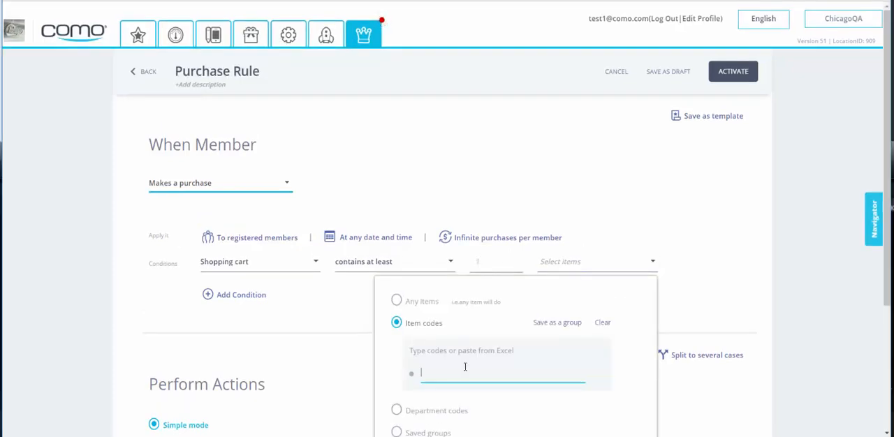
text(555 666 777)
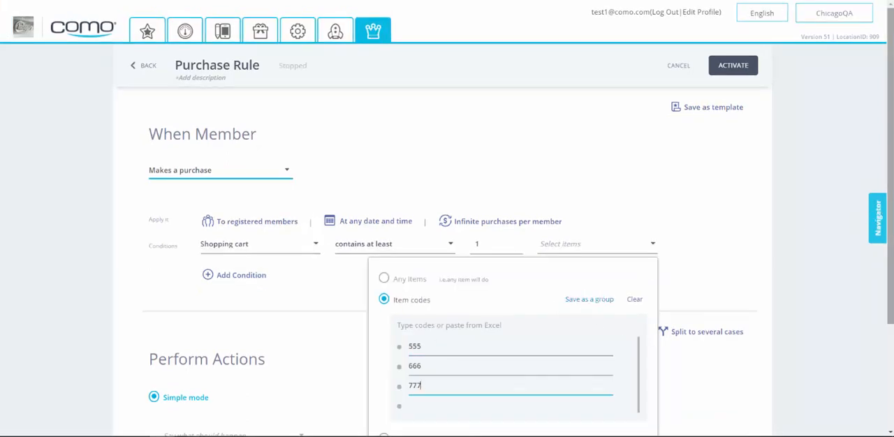
drag(890, 223, 890, 328)
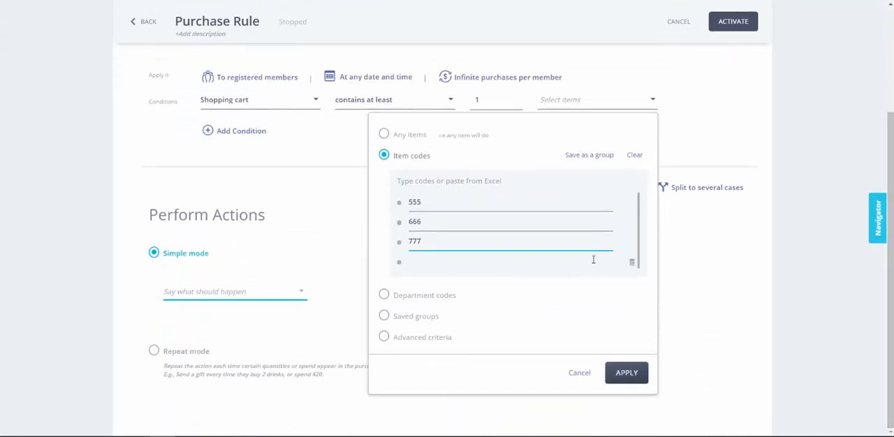
- Save the listed item codes as a group named "Starters" and apply that group to the condition
click(590, 157)
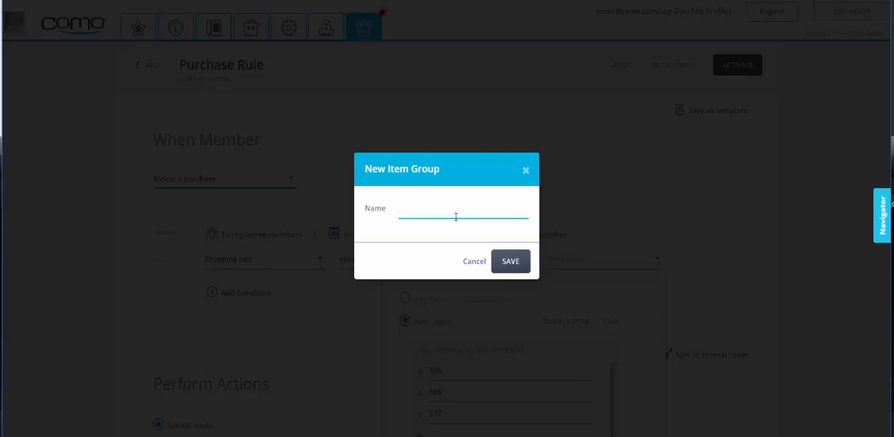
text(Starters)
click(498, 265)
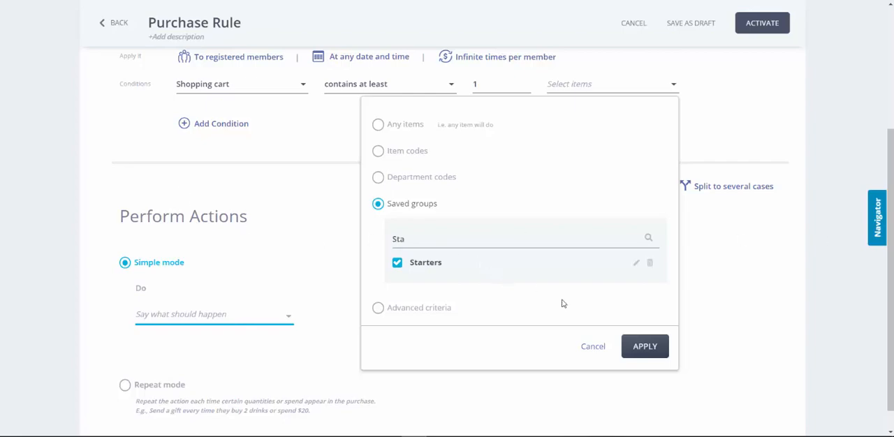
click(639, 345)
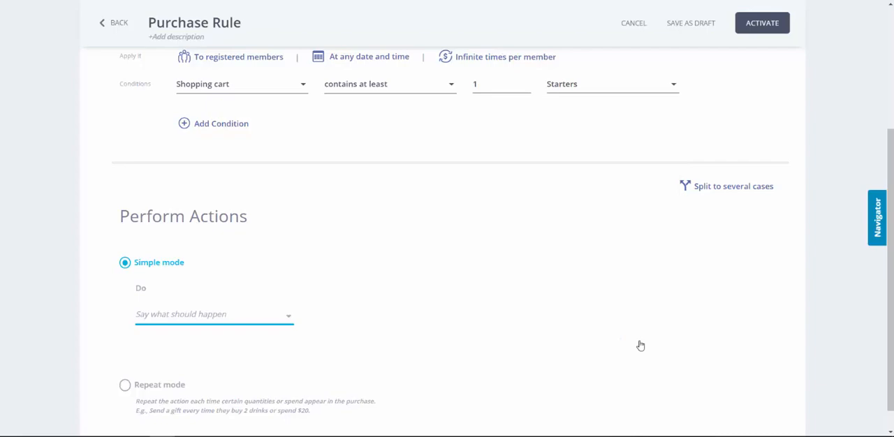
- Add item code 55542 to the saved Starters group, save it, and close the item selection without applying changes
click(579, 94)
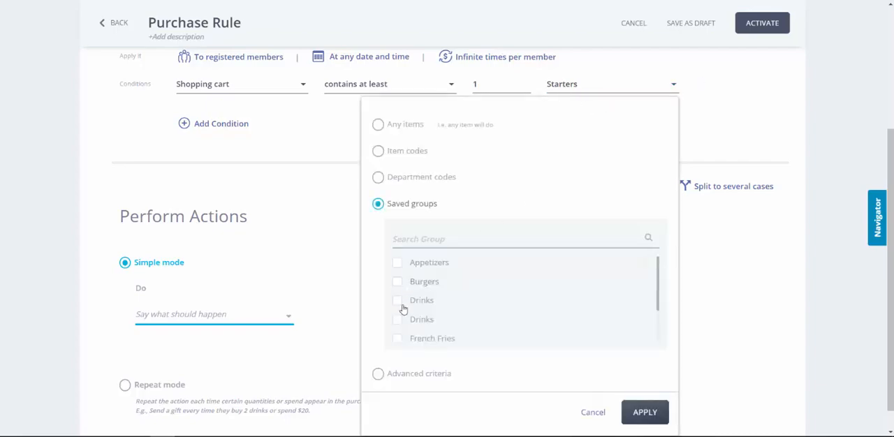
scroll(419, 293, down, 2)
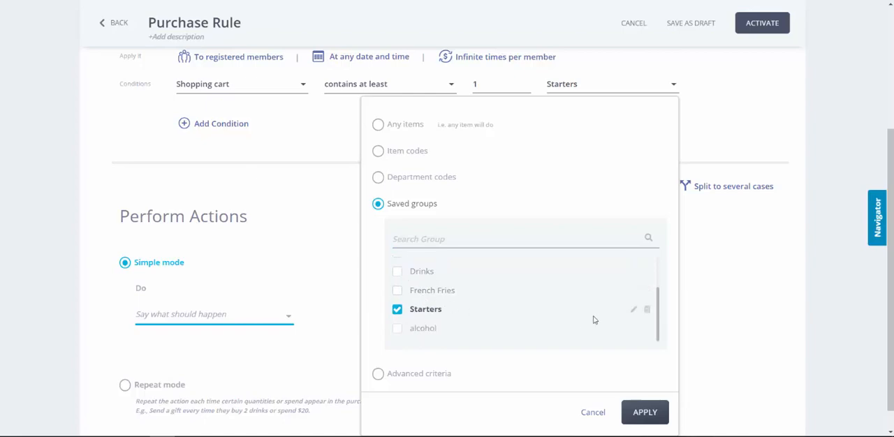
click(634, 310)
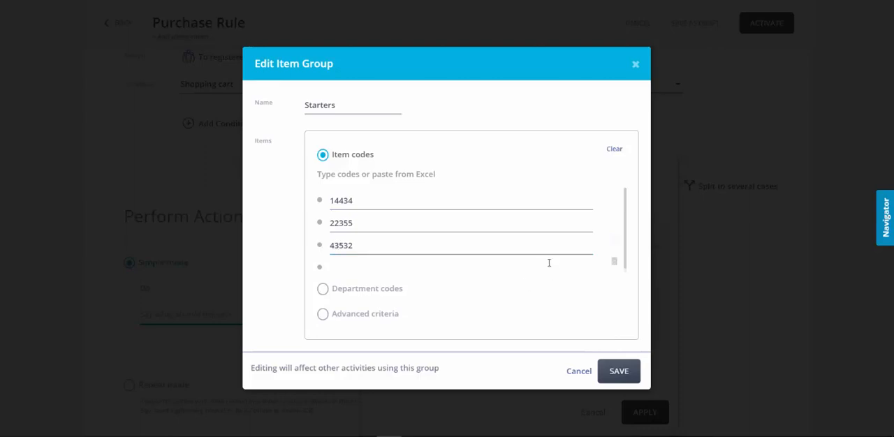
click(361, 265)
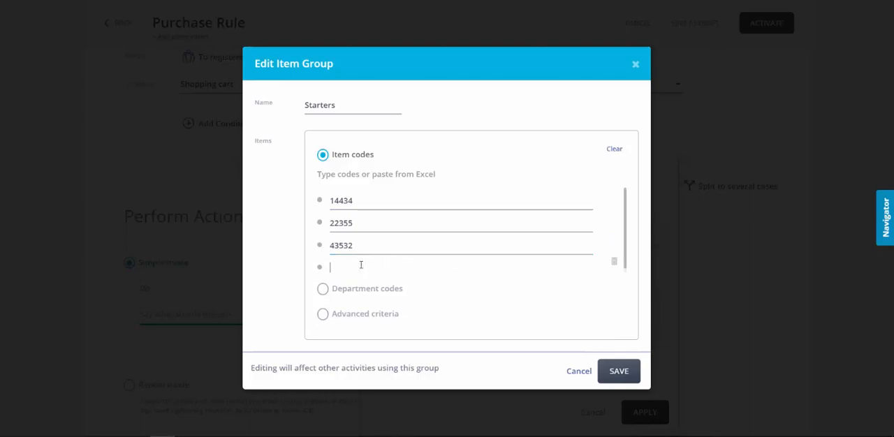
text(5554)
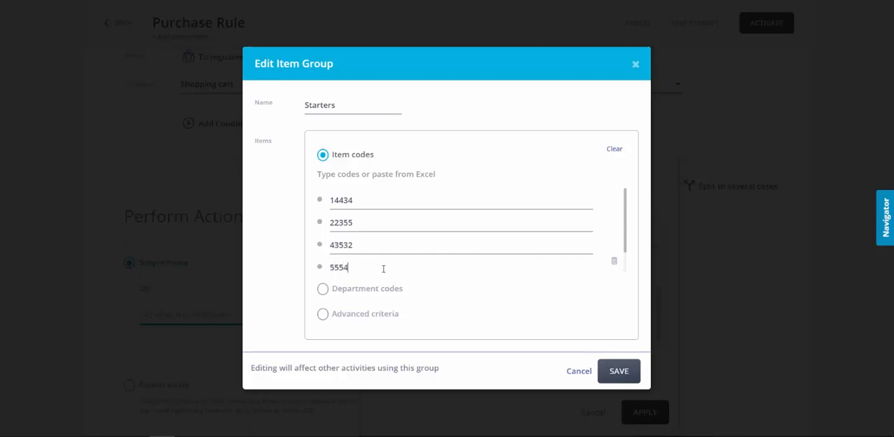
text(2)
click(619, 370)
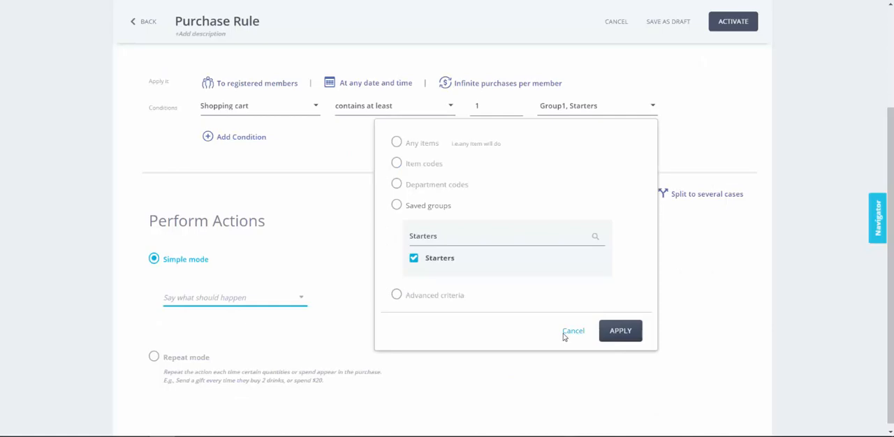
click(577, 336)
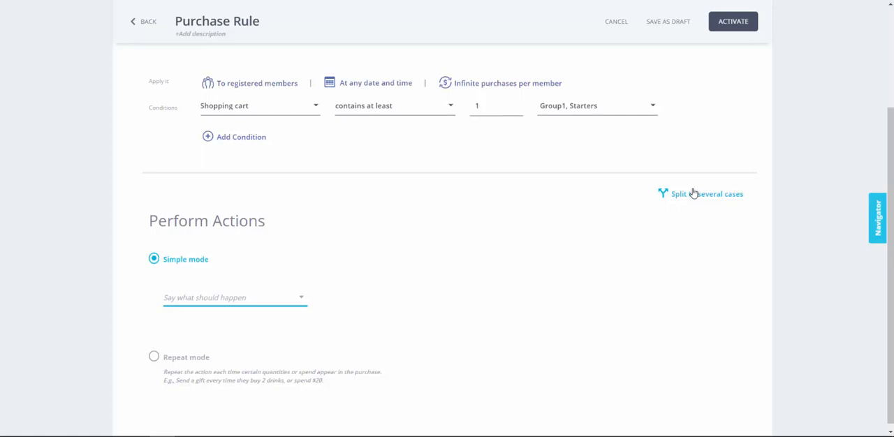
- Split the rule's actions into several cases and describe the first case as "VIP Tag"
scroll(693, 194, down, 1)
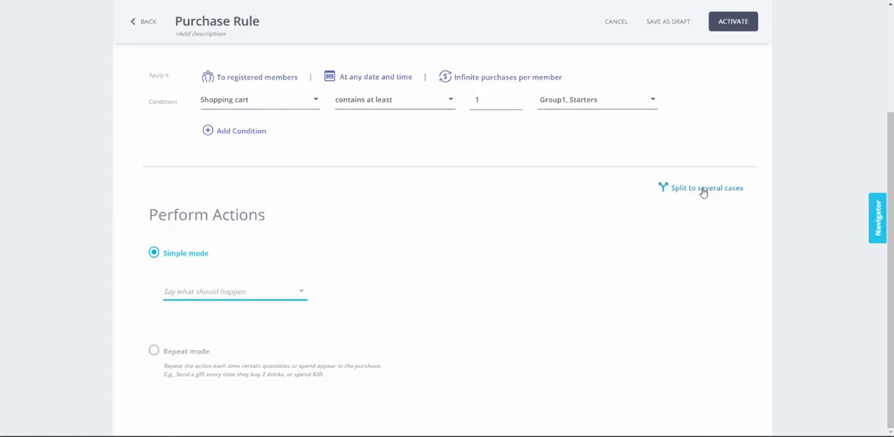
click(704, 192)
click(213, 196)
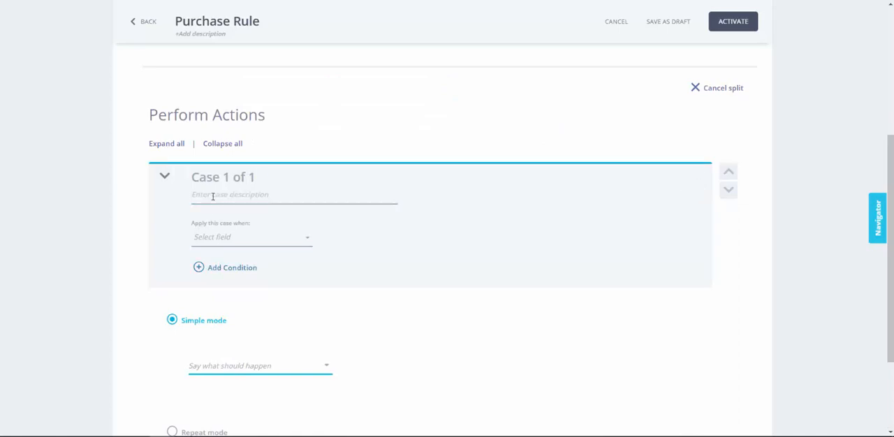
text(VIP Tag)
- Set the first case to apply when the member's Tag is one of "VIP"
click(226, 241)
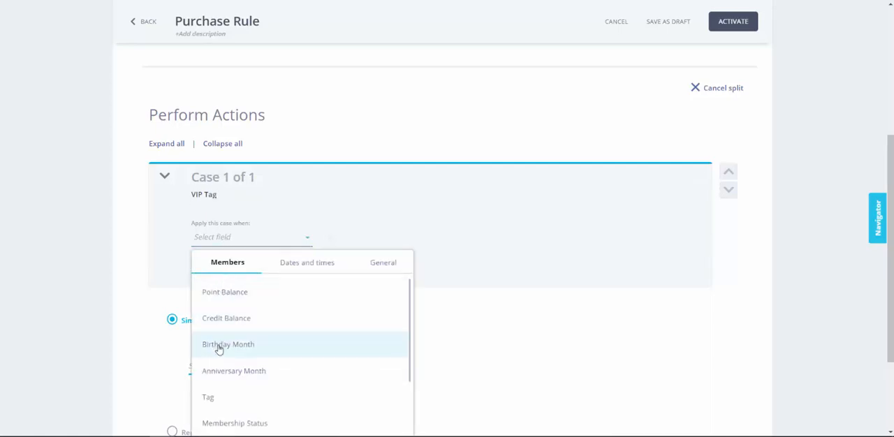
click(213, 397)
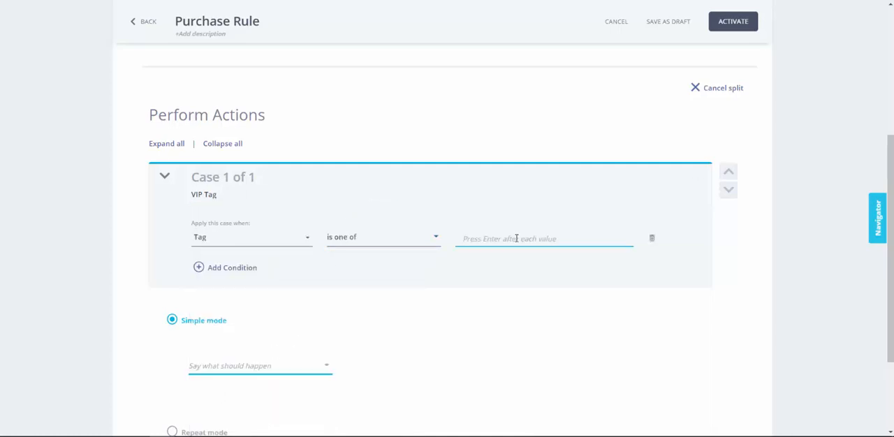
text(VIP)
click(342, 322)
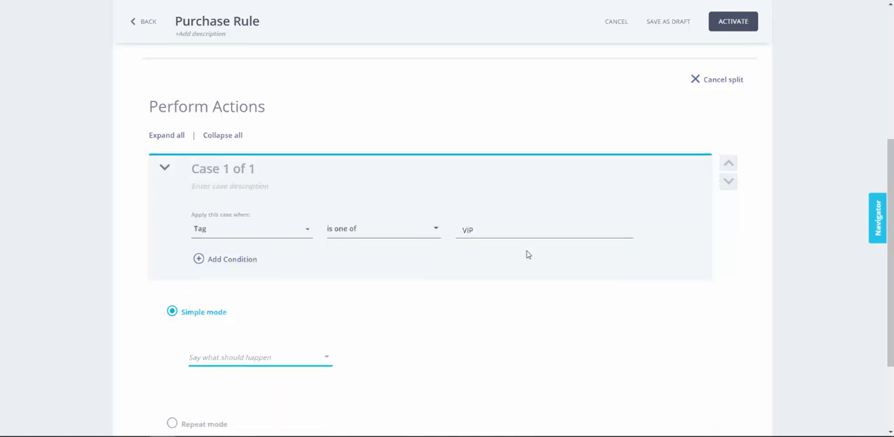
click(503, 229)
key(Return)
click(476, 247)
- Set the VIP case's action to Send Benefit with Gift3 as the benefit
scroll(271, 274, down, 1)
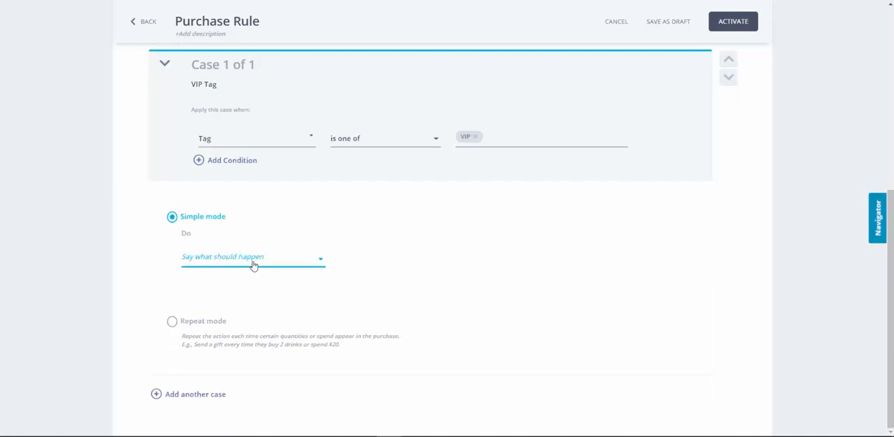
click(254, 259)
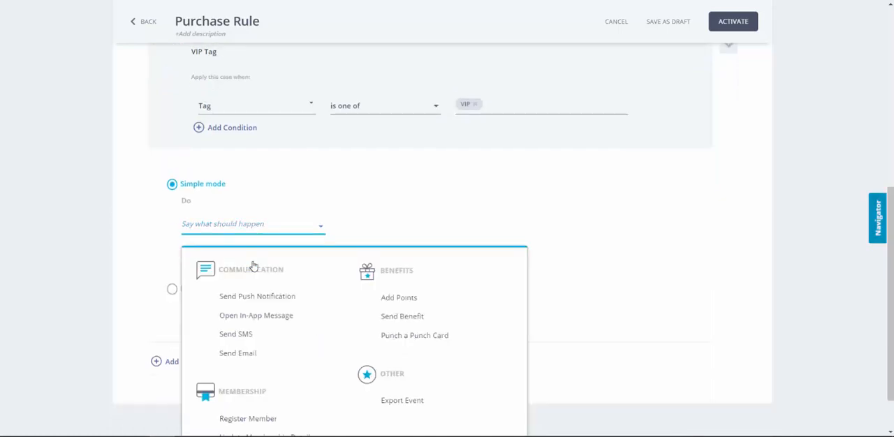
click(404, 320)
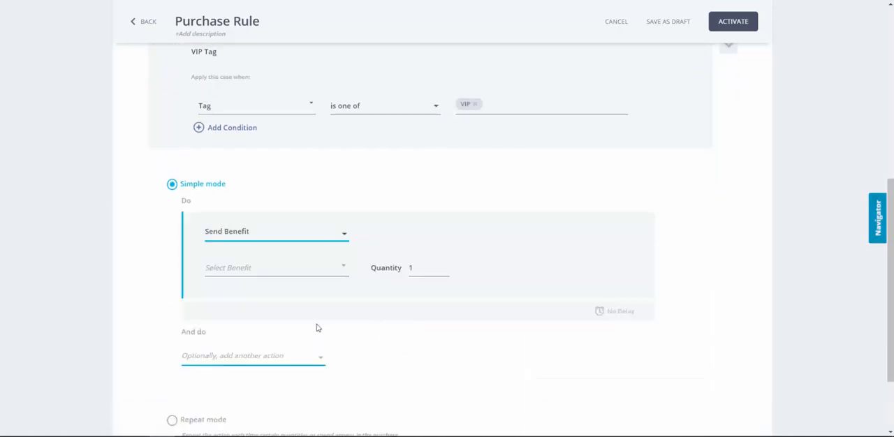
click(252, 272)
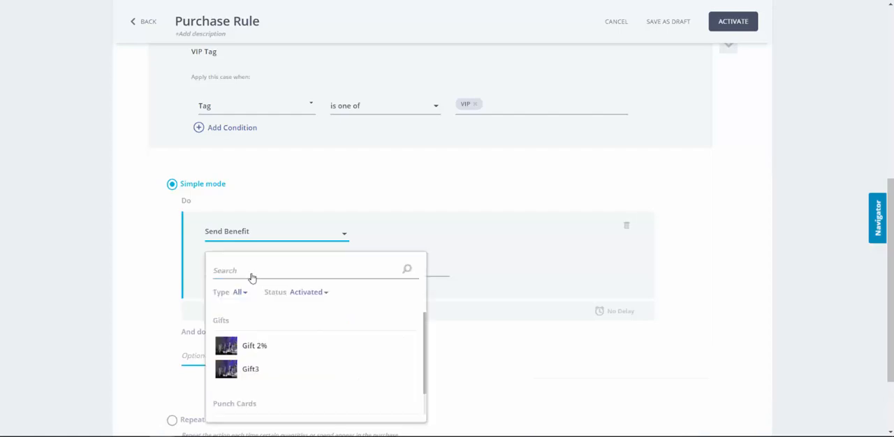
click(260, 375)
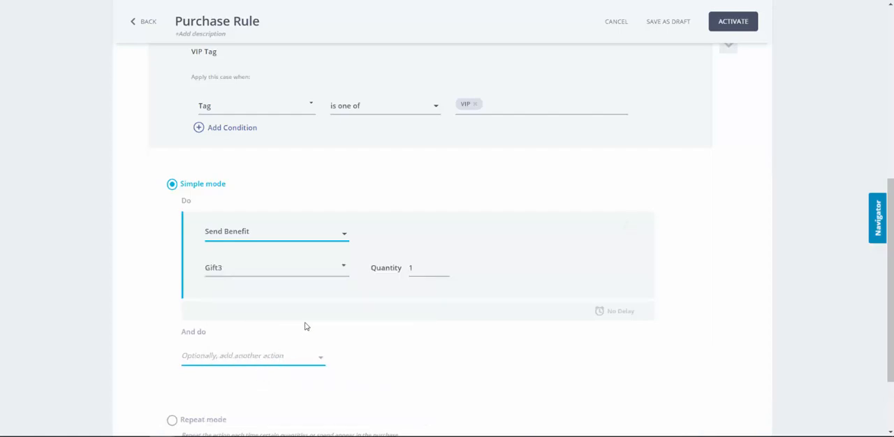
- Add another case to the rule and describe it as "Regular Members"
scroll(306, 326, down, 2)
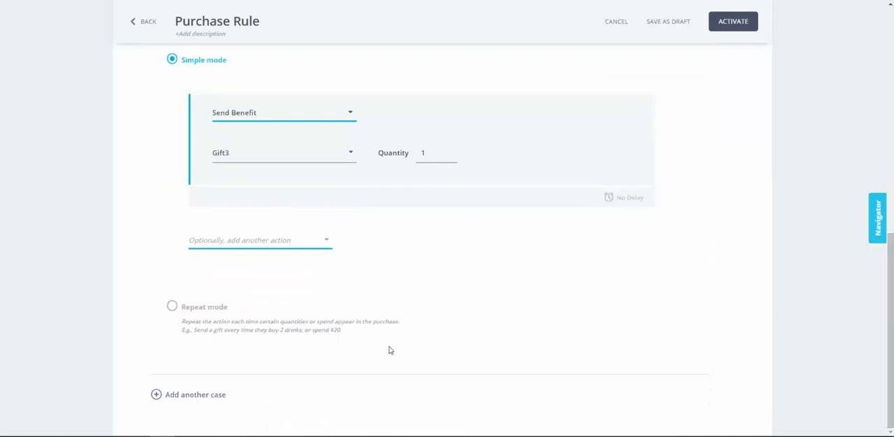
click(185, 395)
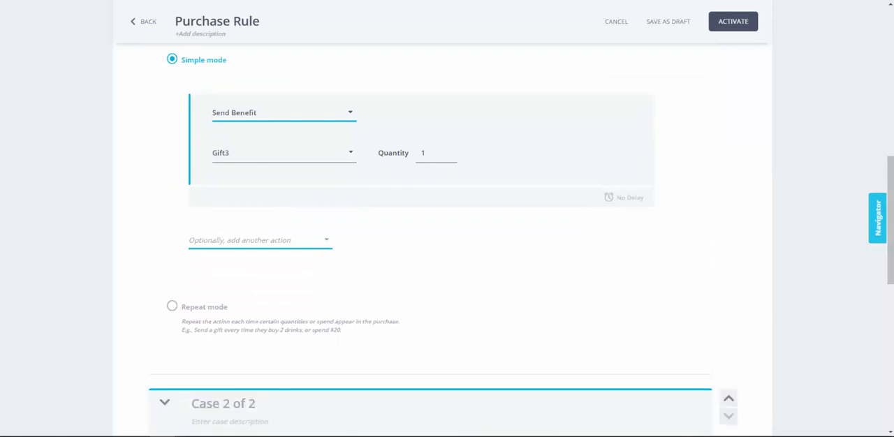
drag(891, 224, 891, 275)
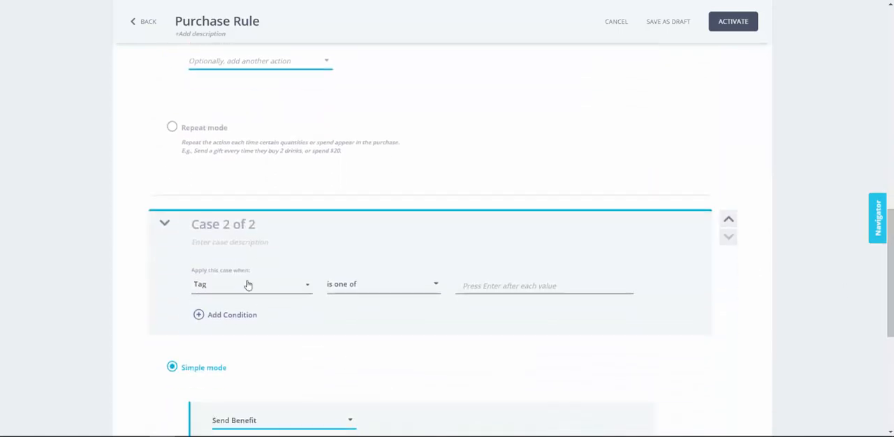
click(207, 241)
text(Regular Members)
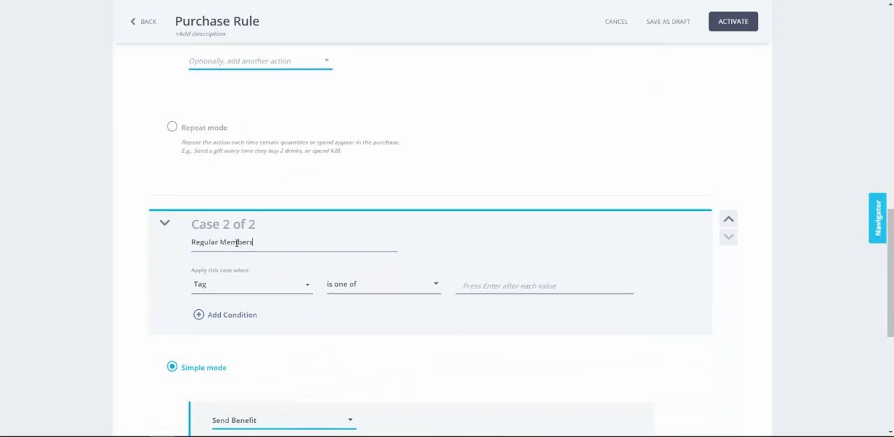
- Set the Regular Members case to apply when the member's Tag is one of "Regular"
click(494, 286)
text(R)
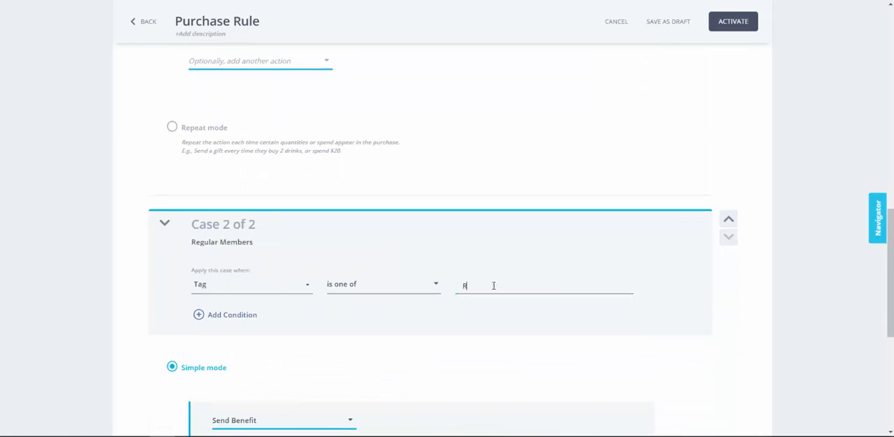
text(egular)
key(Return)
- Choose Gift 2% as the benefit sent in the Regular Members case and collapse all cases
scroll(890, 255, up, 1)
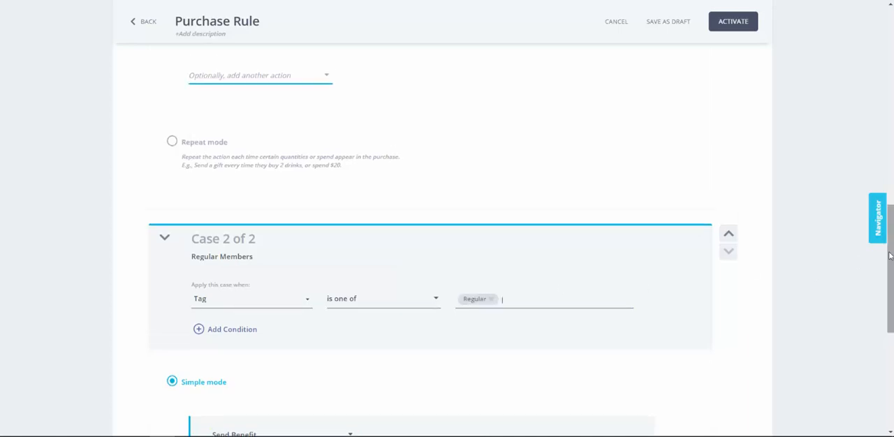
scroll(890, 256, down, 3)
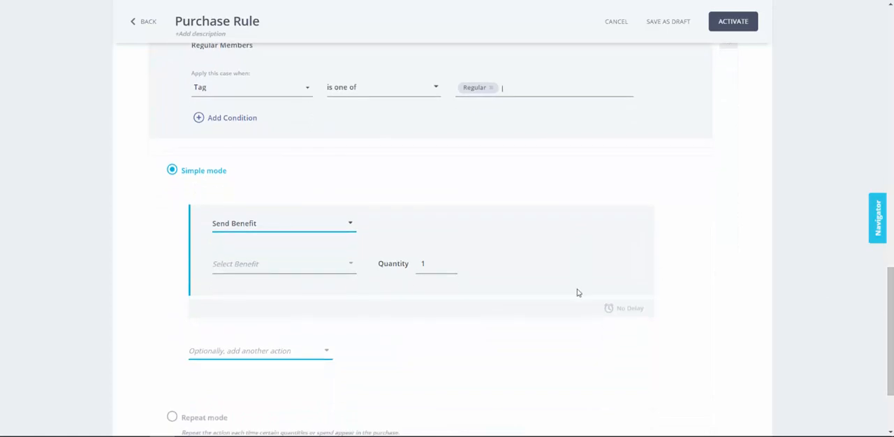
click(318, 265)
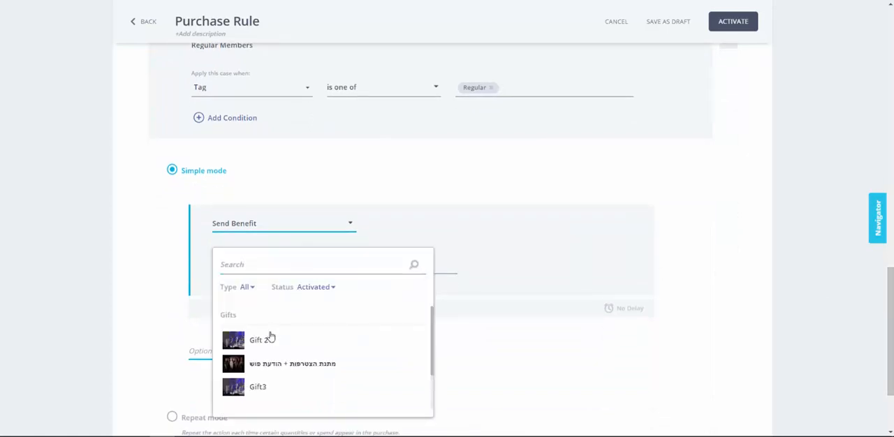
click(270, 338)
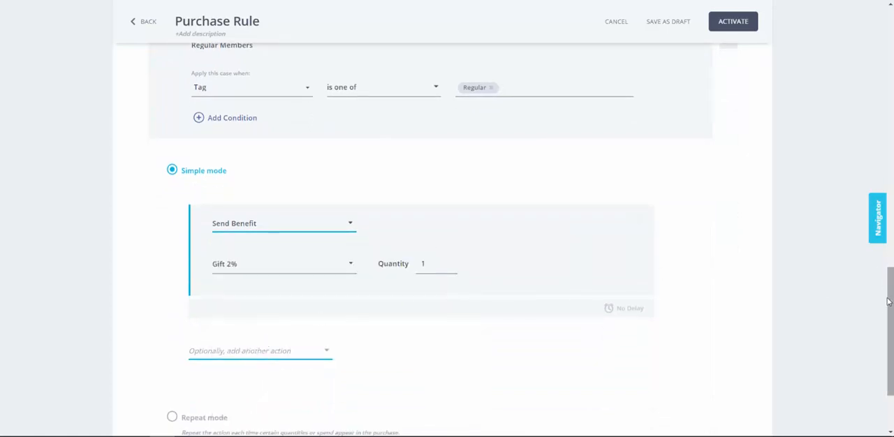
drag(889, 302, 866, 116)
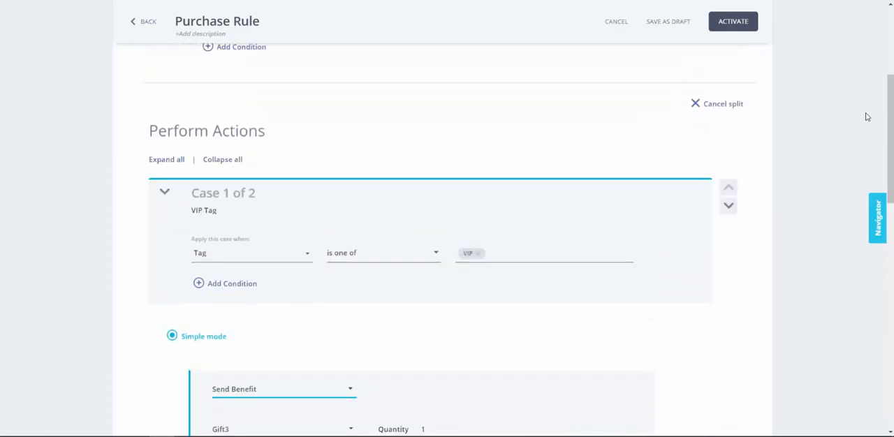
click(233, 161)
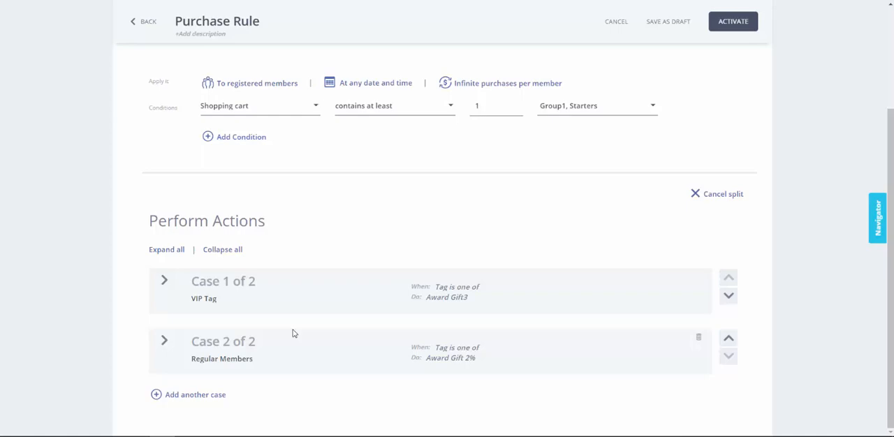
- Expand the VIP case and add a condition that Point Balance is greater than or equal to 5
click(165, 280)
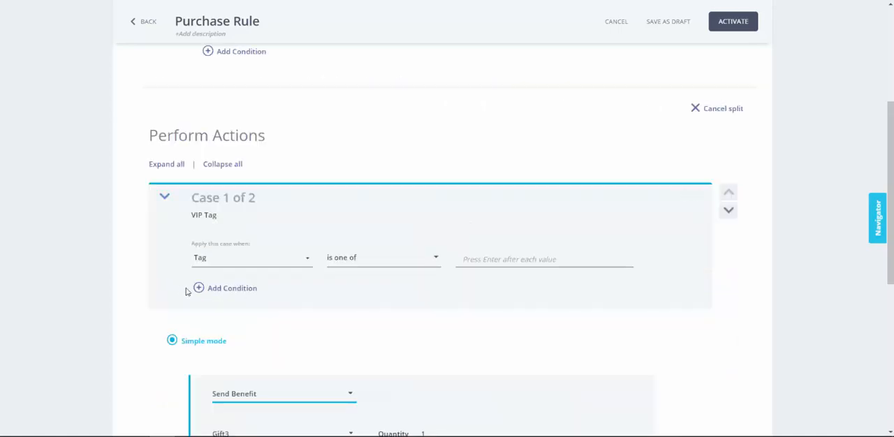
click(233, 289)
click(234, 288)
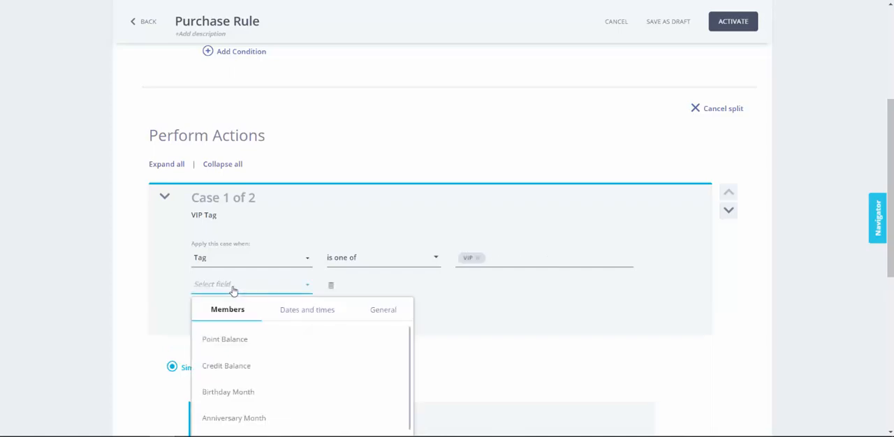
click(223, 340)
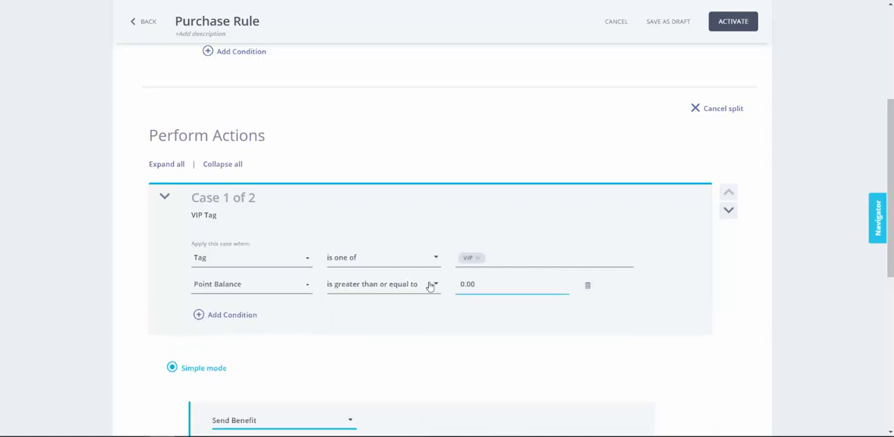
drag(478, 286, 449, 290)
text(5)
- Switch the unsplit rule's action to Repeat mode and enter item codes 444 and 5555 for its bundle
scroll(318, 203, up, 3)
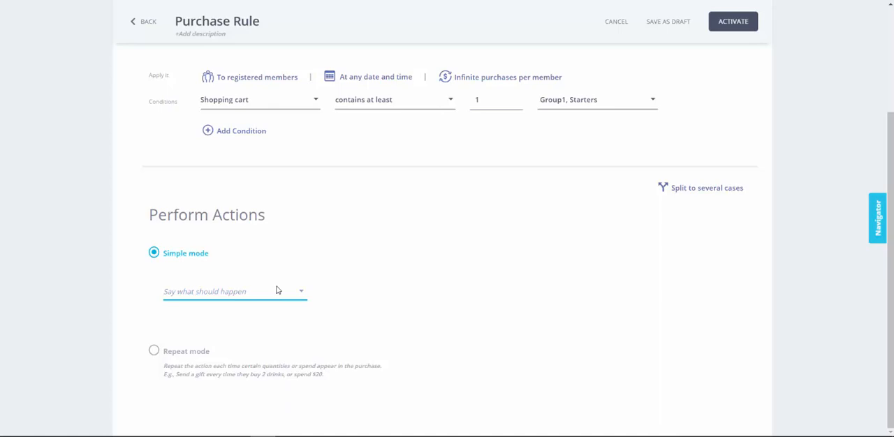
click(156, 351)
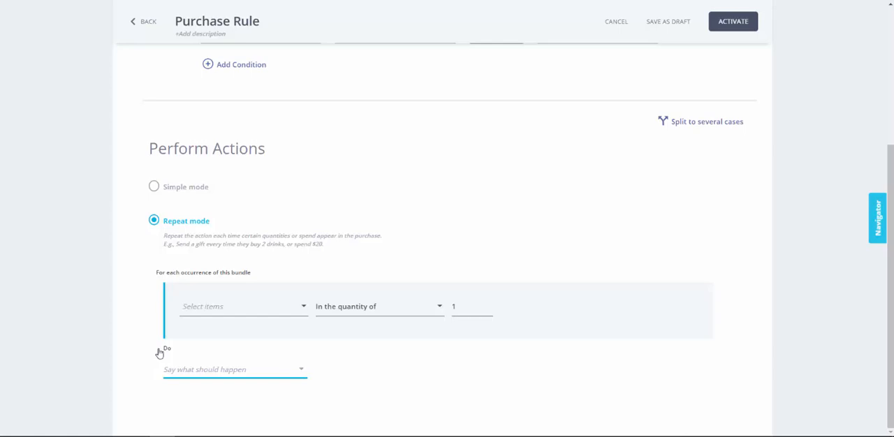
click(230, 309)
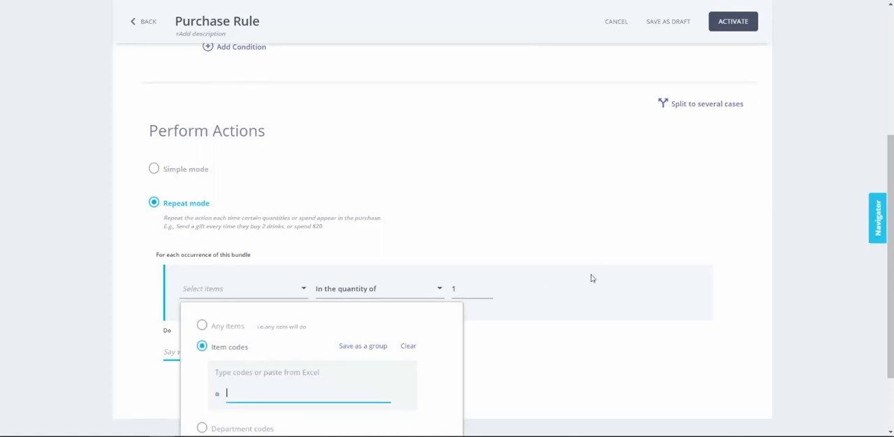
drag(891, 228, 891, 279)
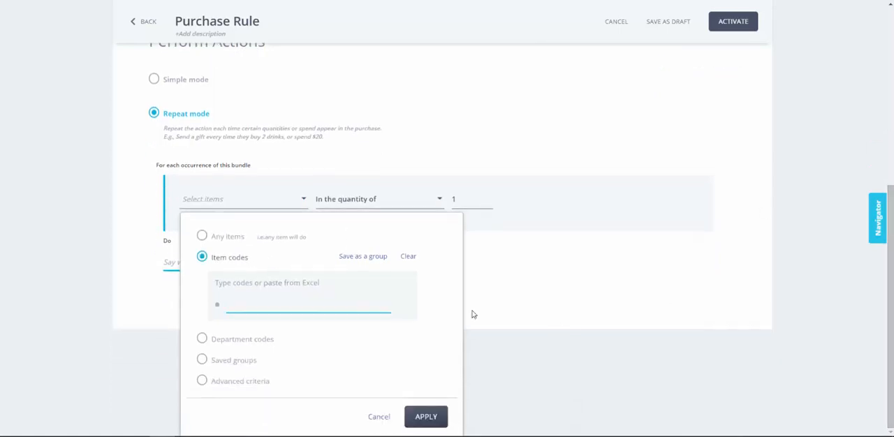
click(202, 359)
click(202, 257)
text(444)
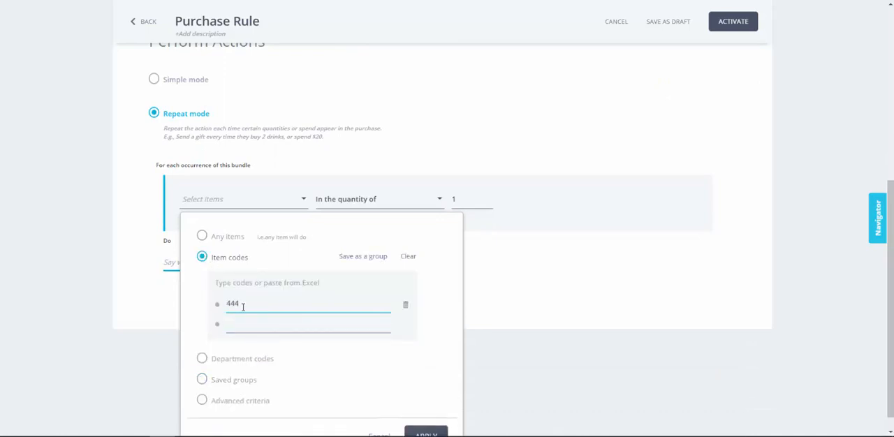
text(5555)
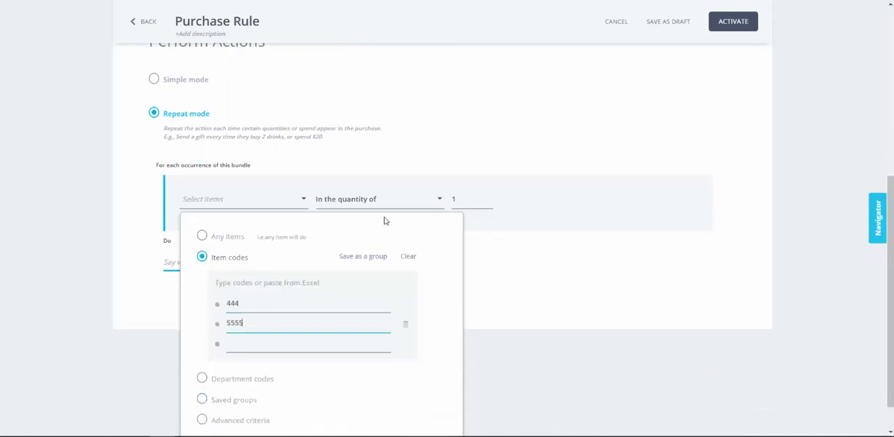
- Save the entered item codes as a new item group named "Drinks"
click(364, 257)
text(Drinks)
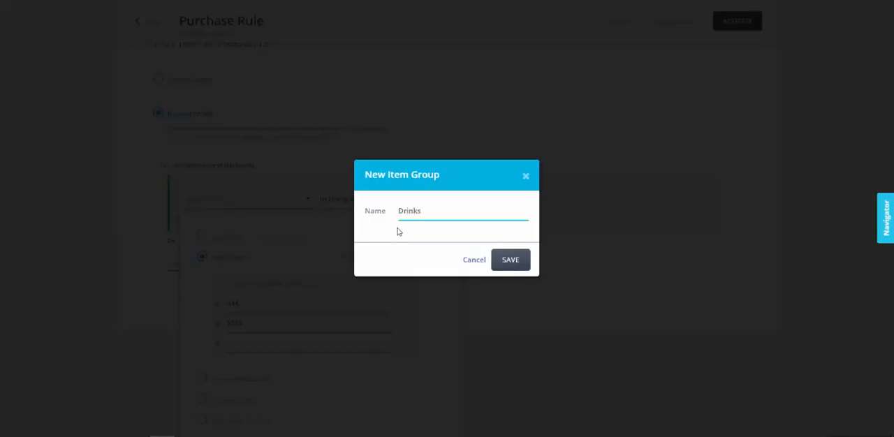
click(506, 264)
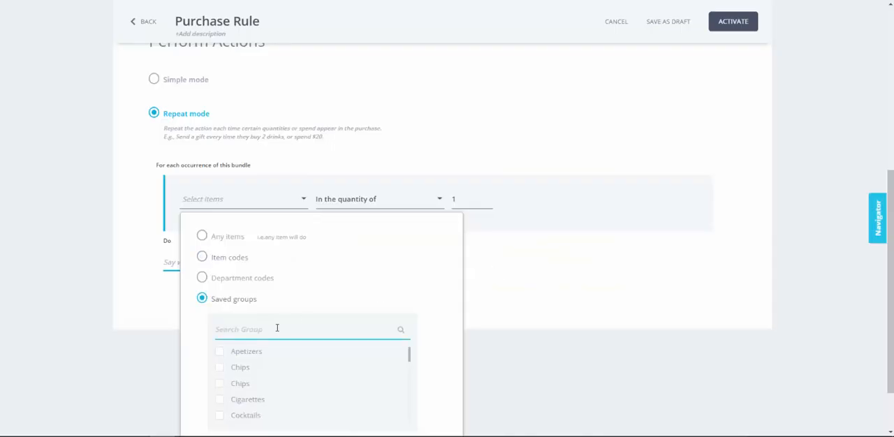
- Apply the saved Drinks group to the bundle and set its quantity to 2
click(276, 328)
text(Drinks)
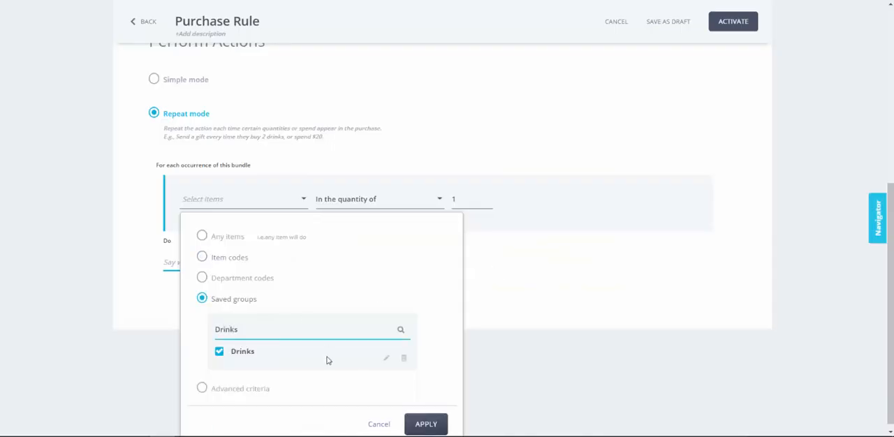
click(440, 424)
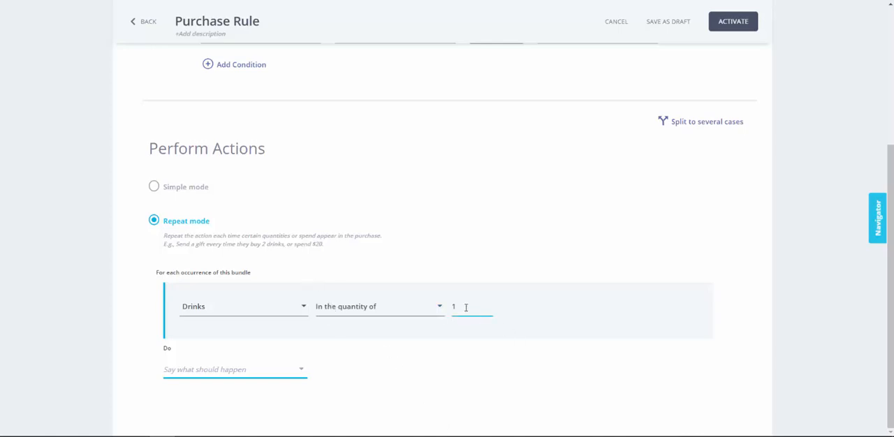
drag(466, 308, 429, 317)
key(BackSpace)
text(2)
- Set the action for each Drinks bundle to Send Benefit with Gift3 as the benefit
click(213, 370)
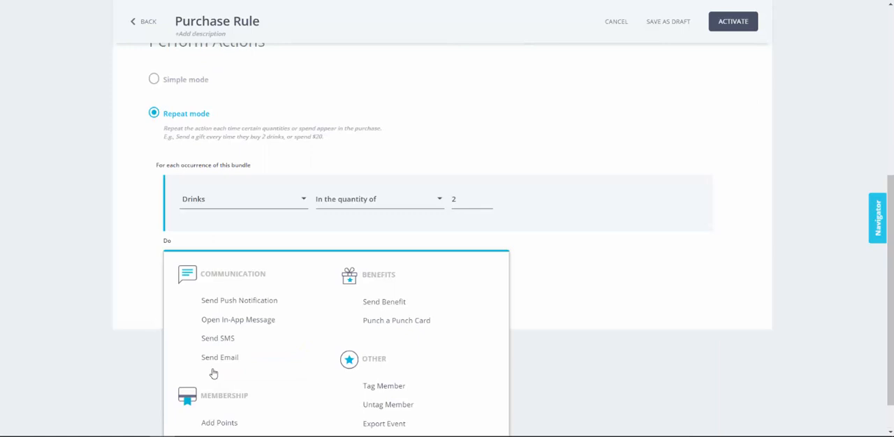
click(363, 306)
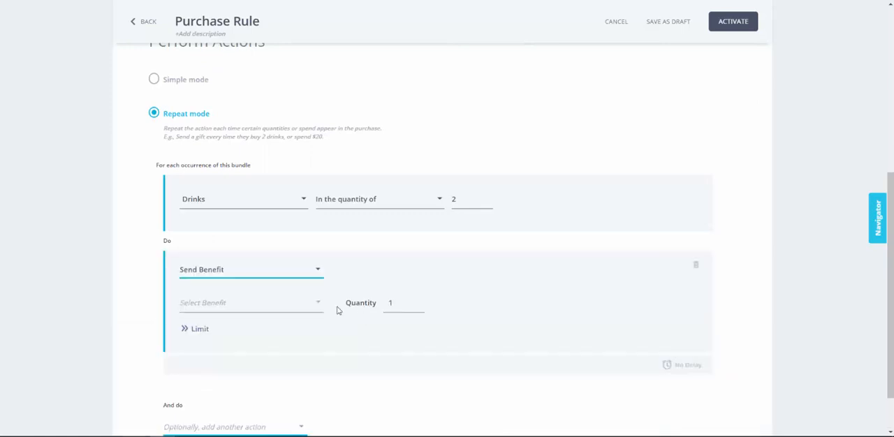
click(231, 323)
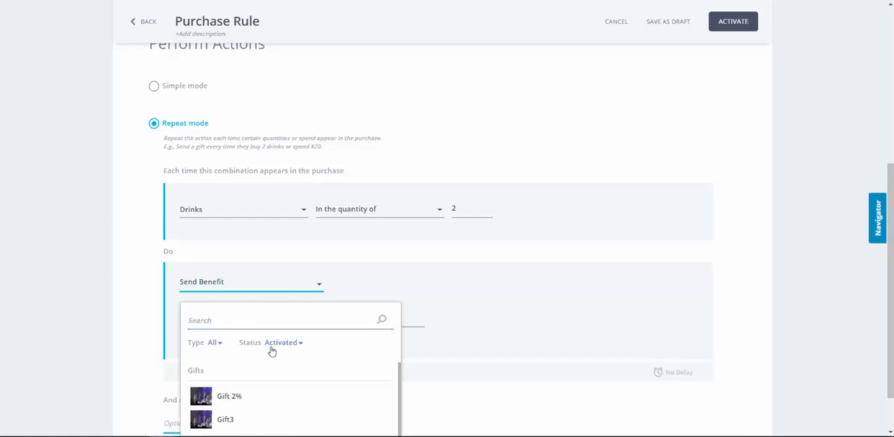
scroll(252, 404, down, 1)
click(241, 402)
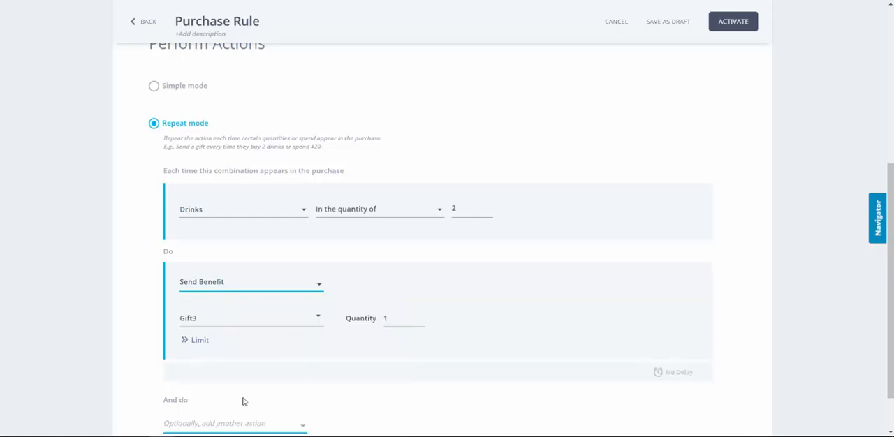
- Enable the limit on how many times the Gift3 action is performed for the whole purchase
click(185, 340)
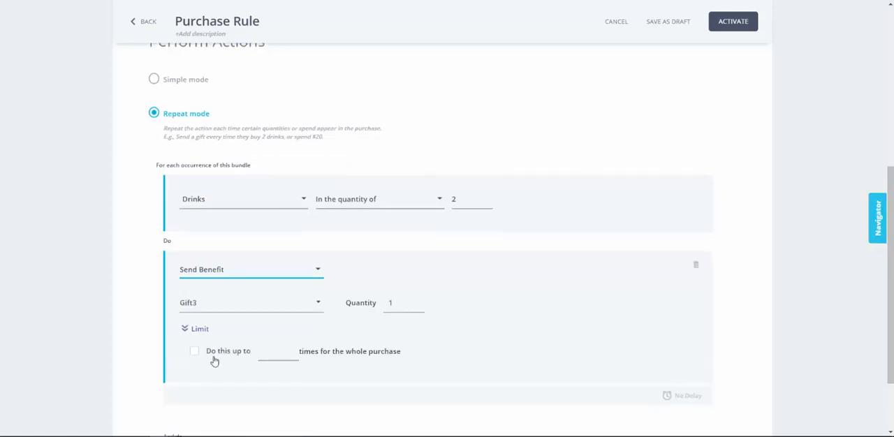
click(195, 352)
click(276, 351)
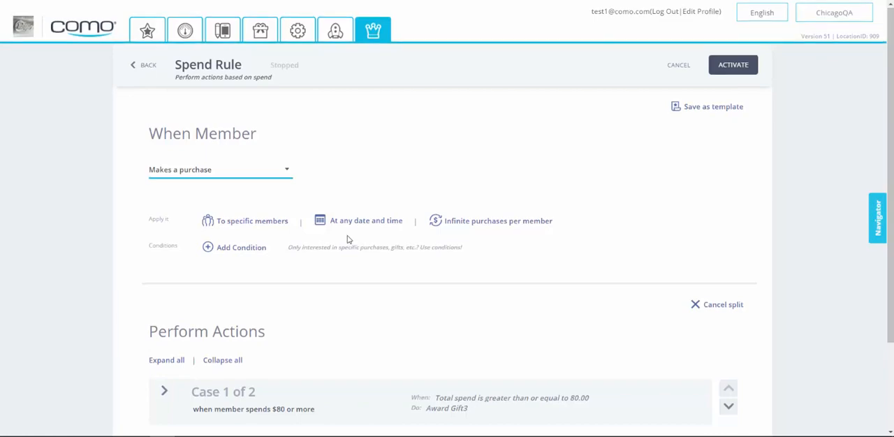
- Review the Spend Rule's trigger, its spend cases and the specific members it applies to
scroll(348, 240, down, 2)
scroll(285, 311, up, 2)
scroll(262, 89, down, 1)
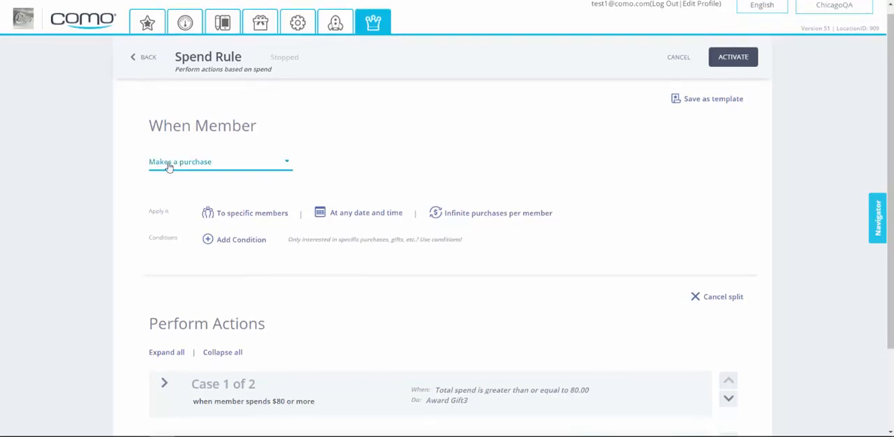
scroll(168, 168, down, 3)
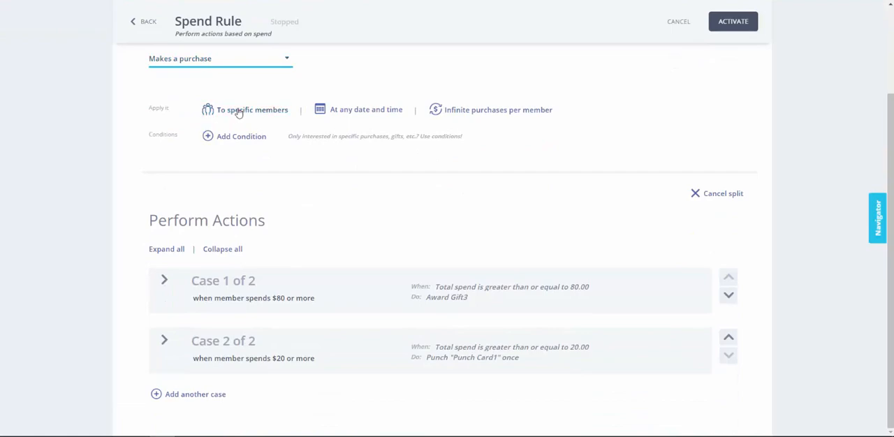
click(238, 112)
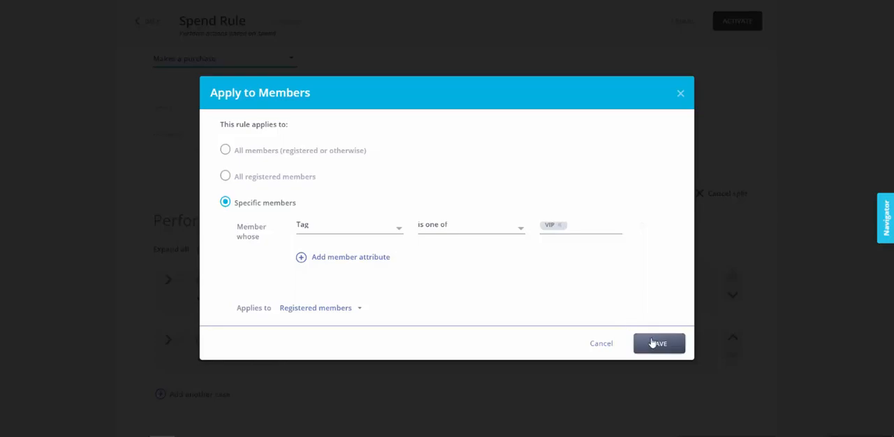
click(654, 343)
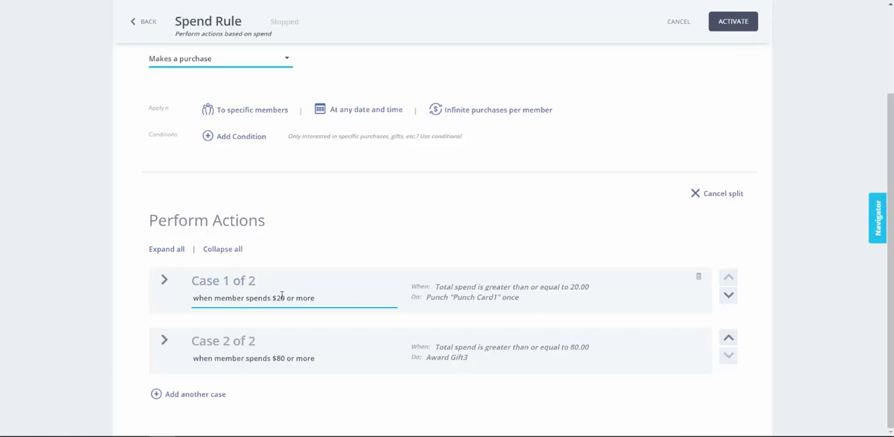
- Move the "when member spends $80 or more" case to first place and expand it to review its condition and action
click(728, 341)
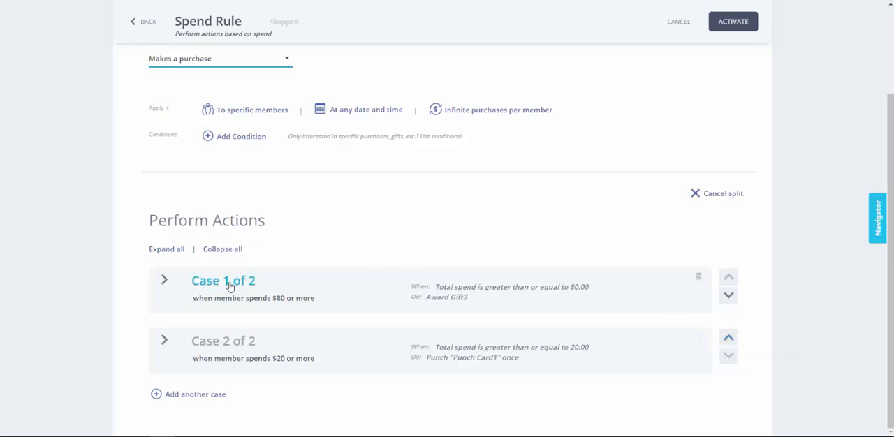
click(165, 280)
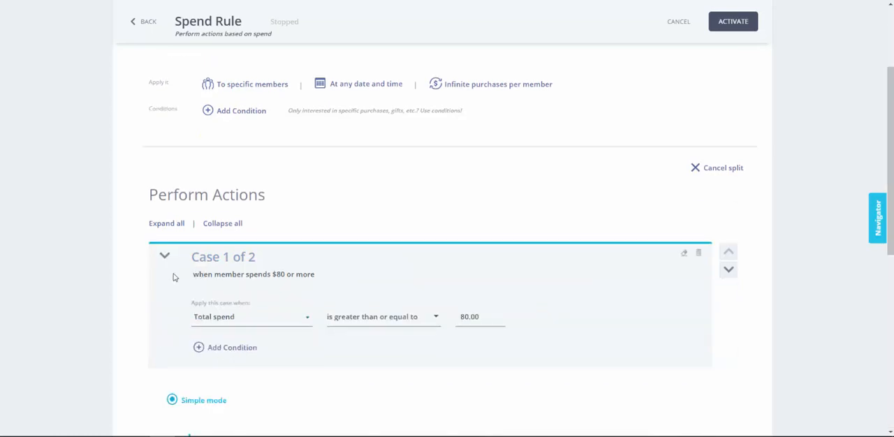
scroll(173, 277, down, 2)
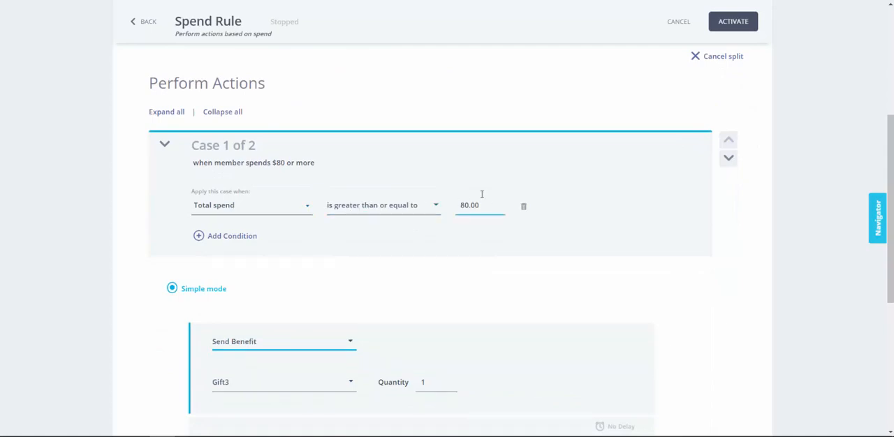
scroll(371, 256, down, 2)
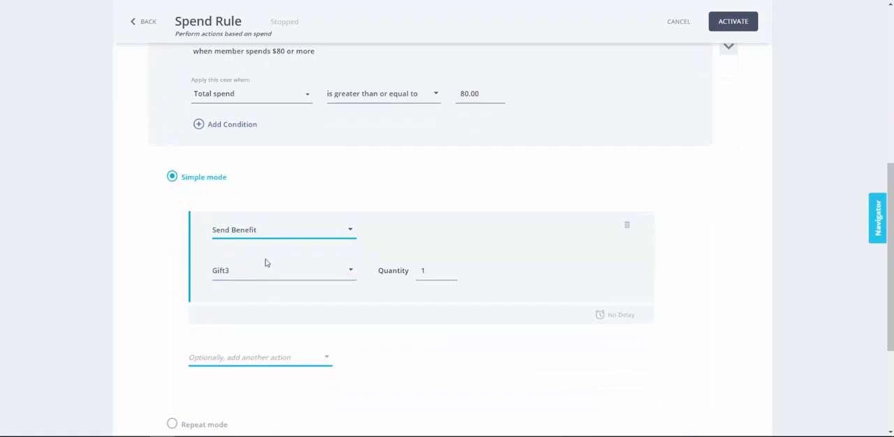
- Review the benefit action of the "when member spends $80 or more" case and collapse the case
scroll(256, 259, down, 1)
scroll(253, 236, down, 3)
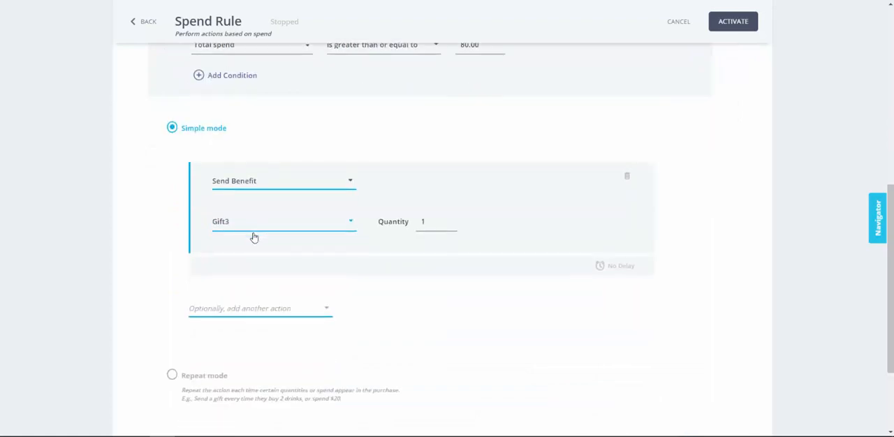
scroll(253, 236, up, 8)
click(165, 310)
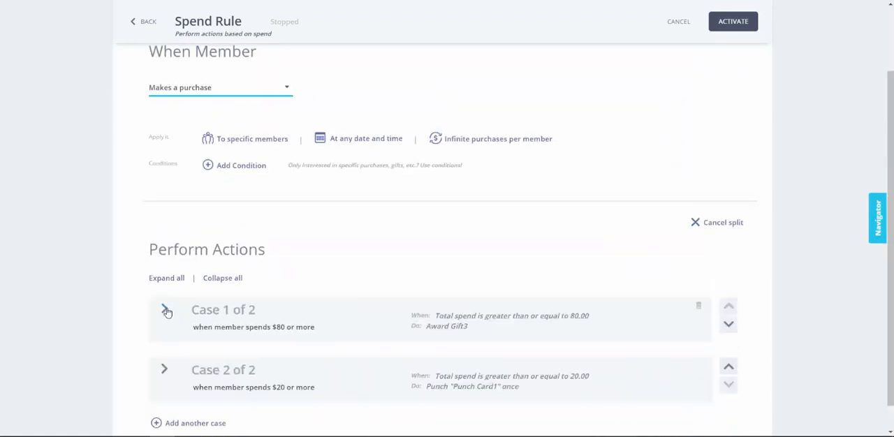
- Expand the "when member spends $20 or more" case and examine its condition, Repeat mode bundle and punch card action
scroll(168, 339, down, 1)
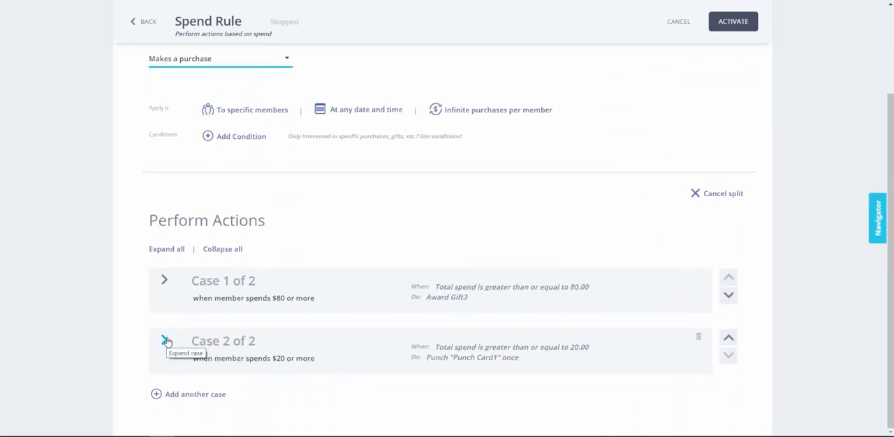
click(166, 341)
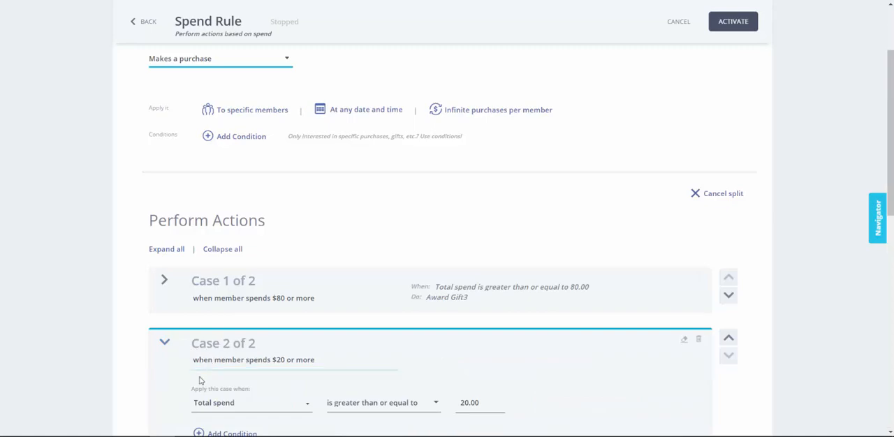
scroll(198, 379, down, 4)
scroll(202, 381, up, 1)
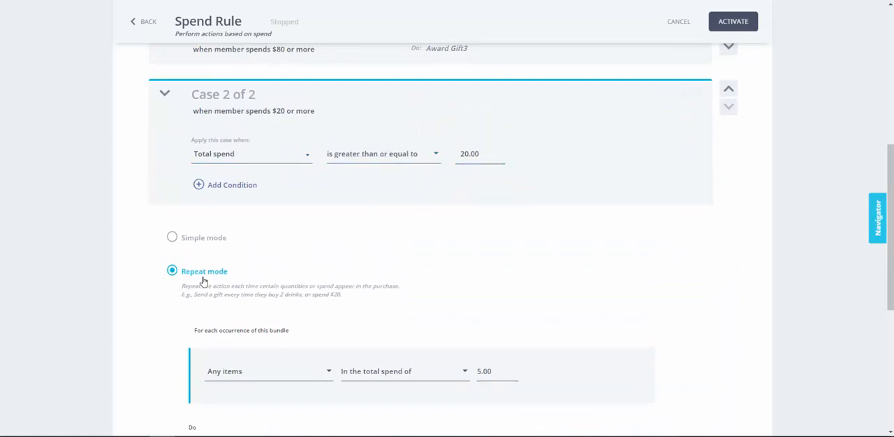
scroll(235, 286, down, 2)
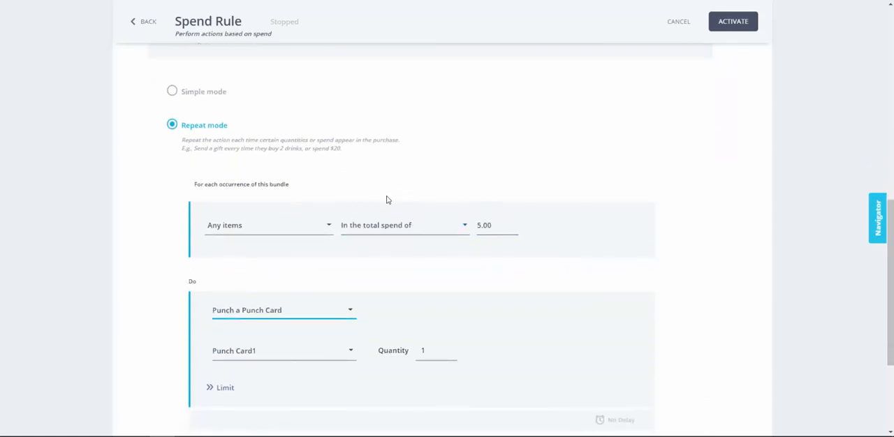
scroll(314, 253, down, 1)
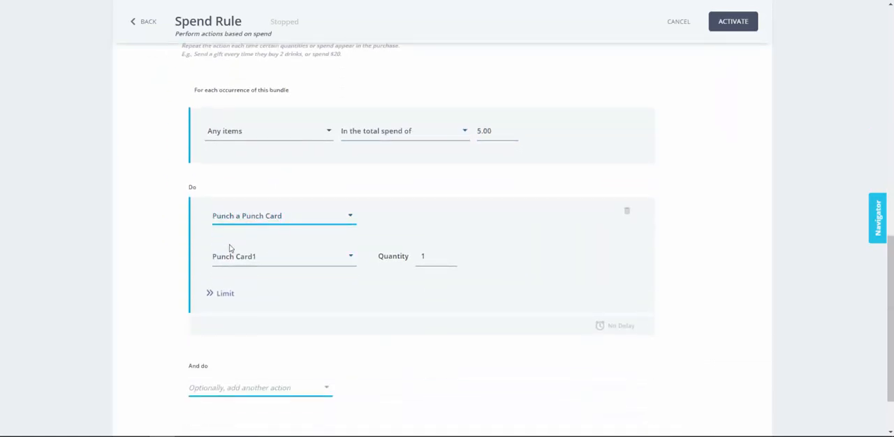
scroll(271, 282, down, 1)
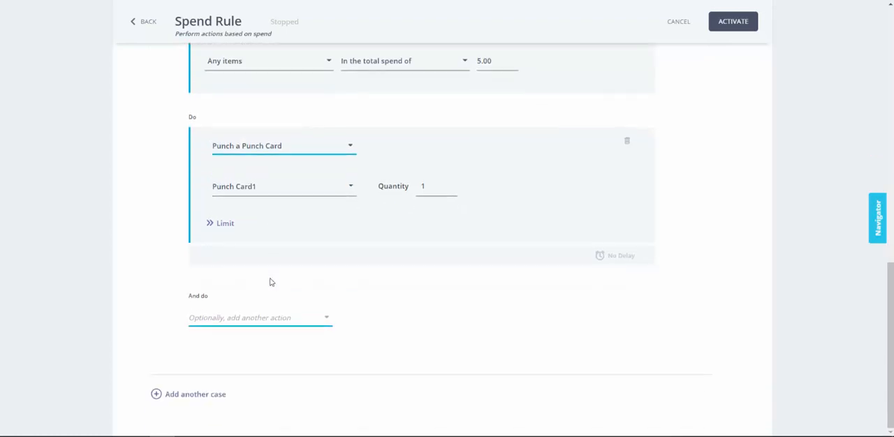
scroll(272, 282, up, 3)
scroll(240, 214, up, 3)
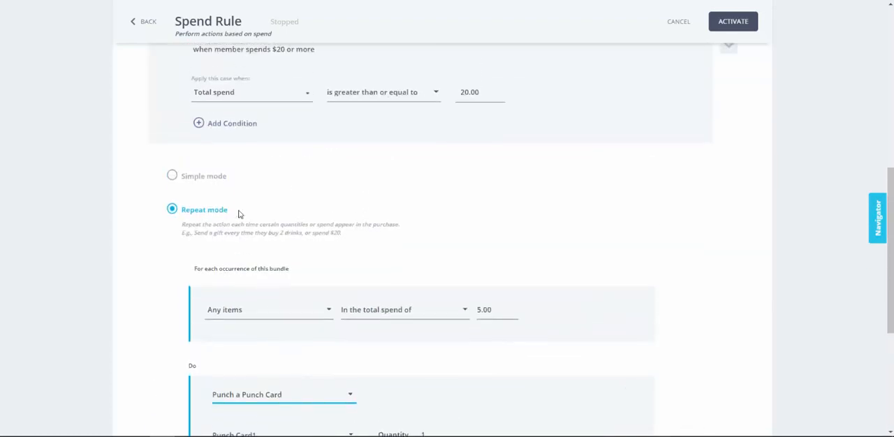
- Collapse the "when member spends $20 or more" case and activate the Spend Rule
click(170, 224)
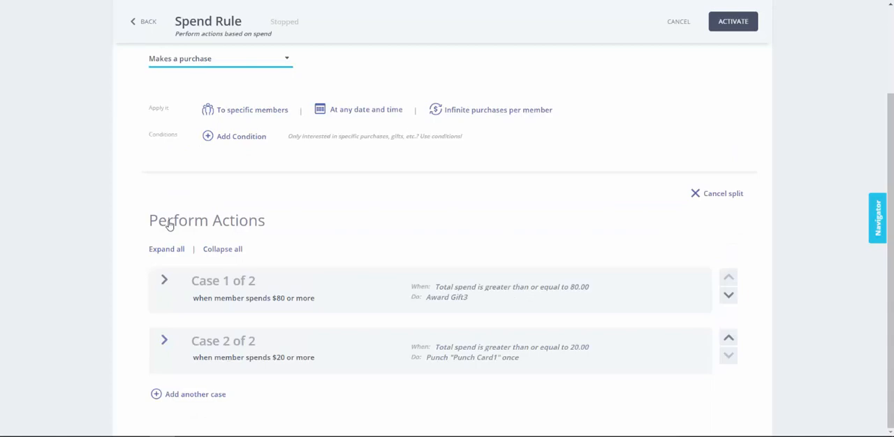
click(728, 29)
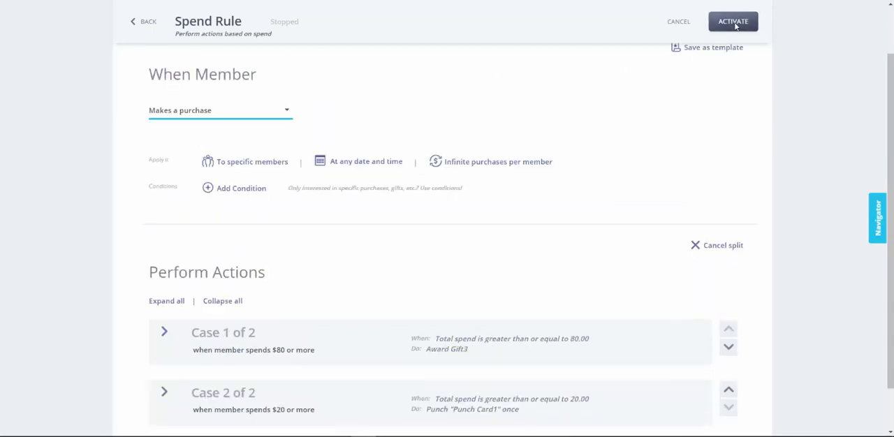